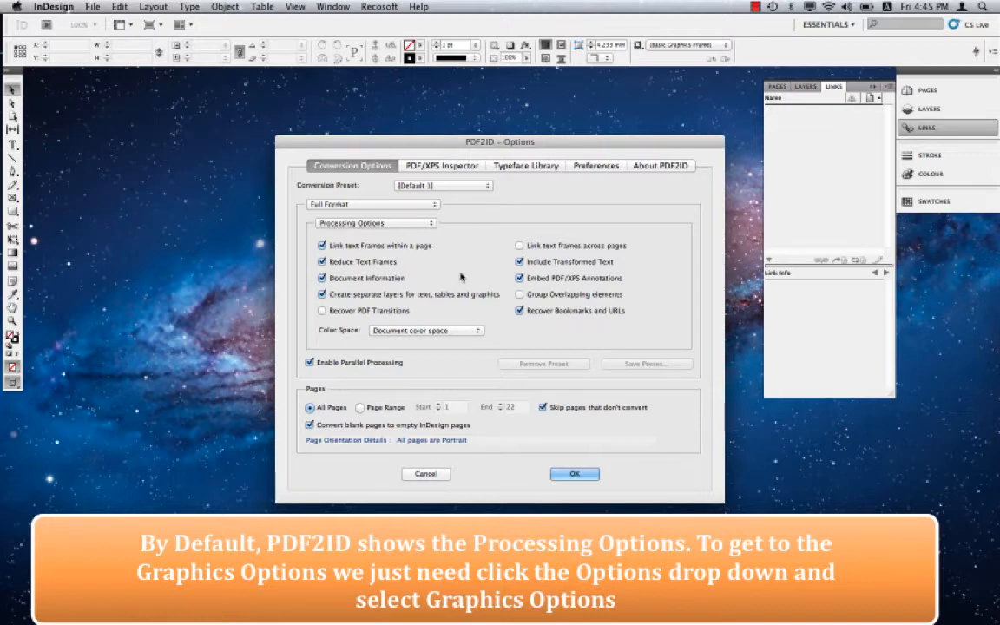
# Switch the full-format conversion settings from Processing Options to Graphics Options
pyautogui.click(424, 224)
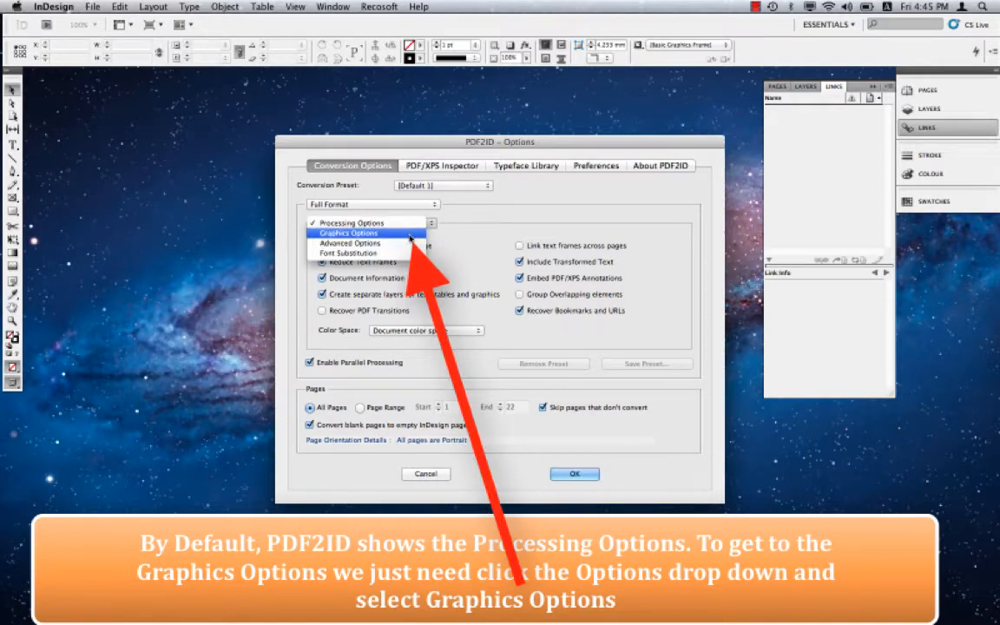
pyautogui.click(412, 235)
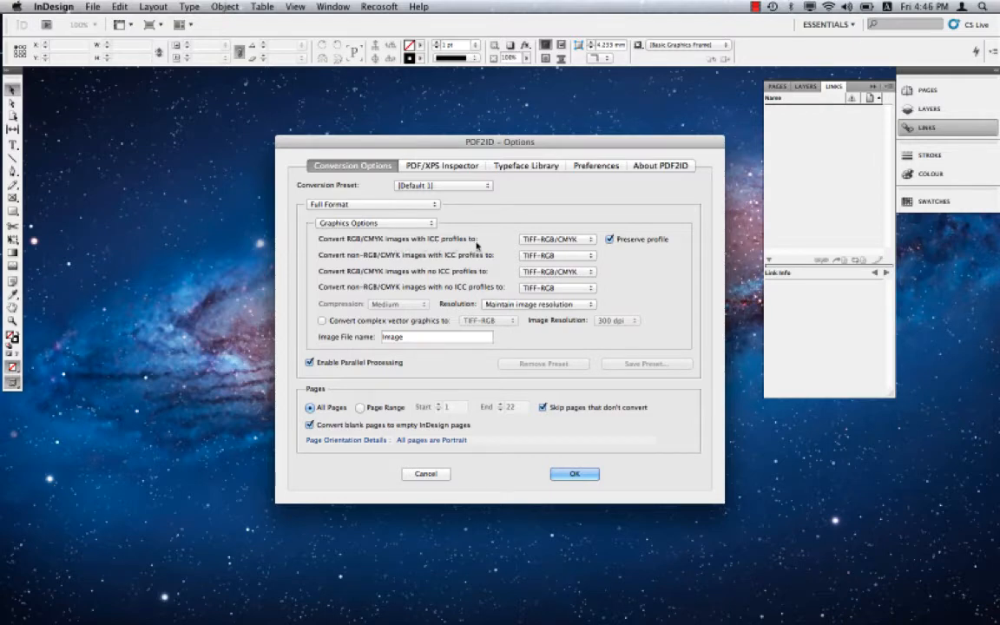
# Examine the output formats offered for each of the four RGB/CMYK and non-RGB/CMYK image categories
pyautogui.click(579, 240)
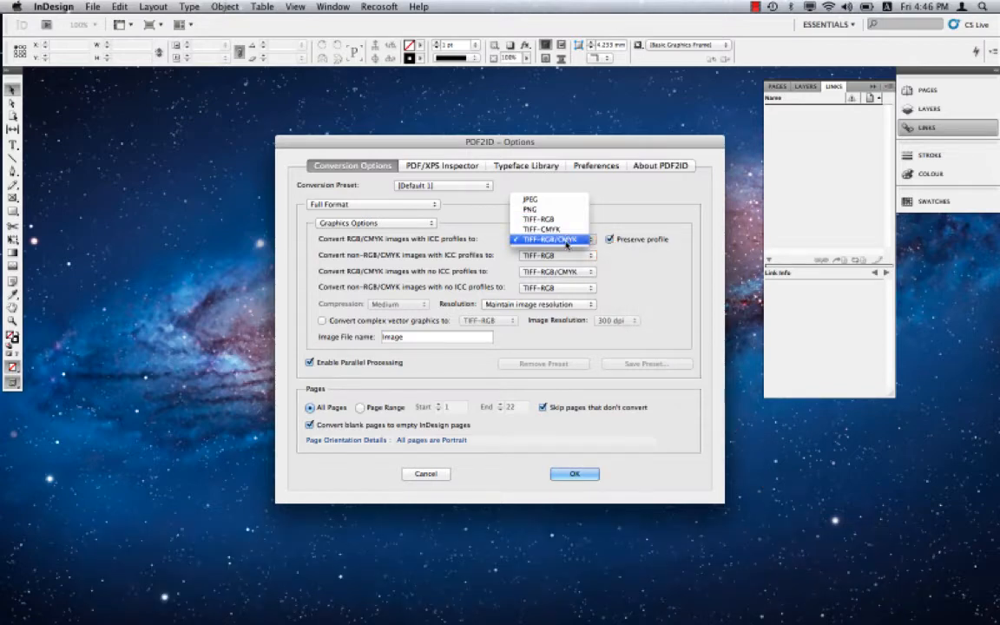
pyautogui.click(620, 263)
pyautogui.click(578, 256)
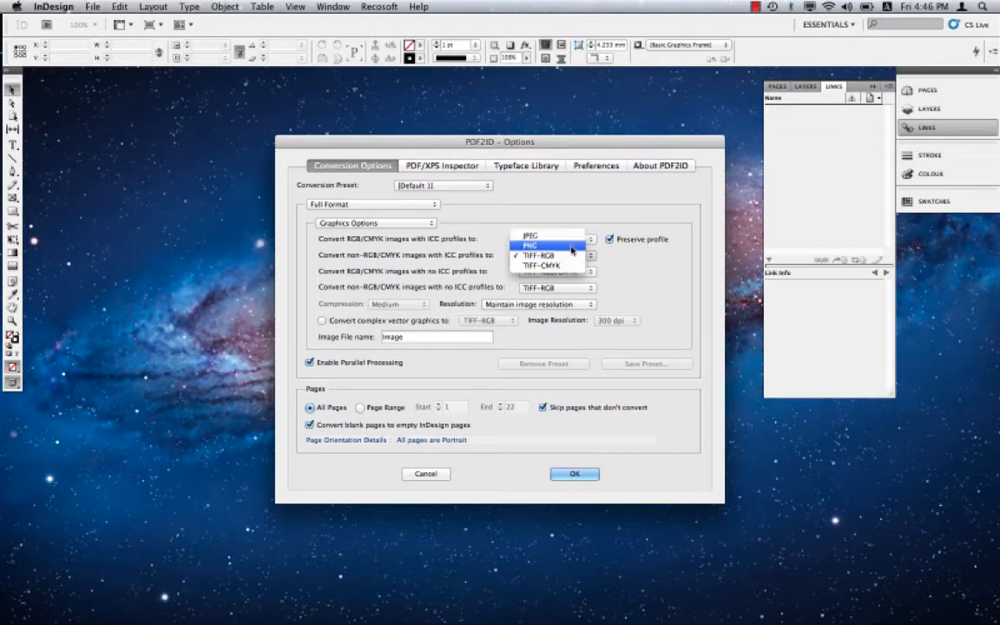
pyautogui.click(613, 264)
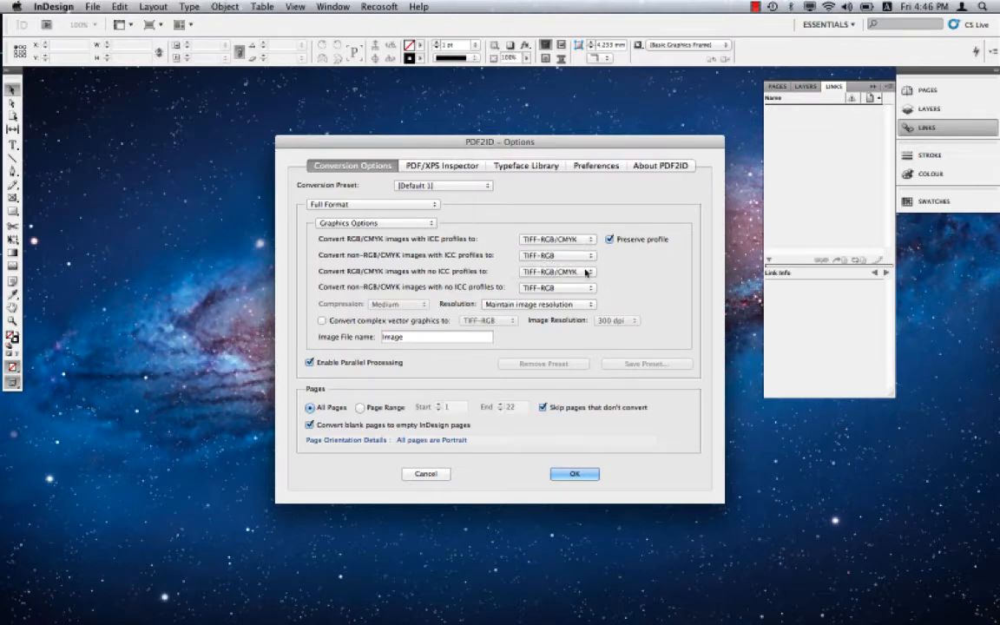
pyautogui.click(587, 271)
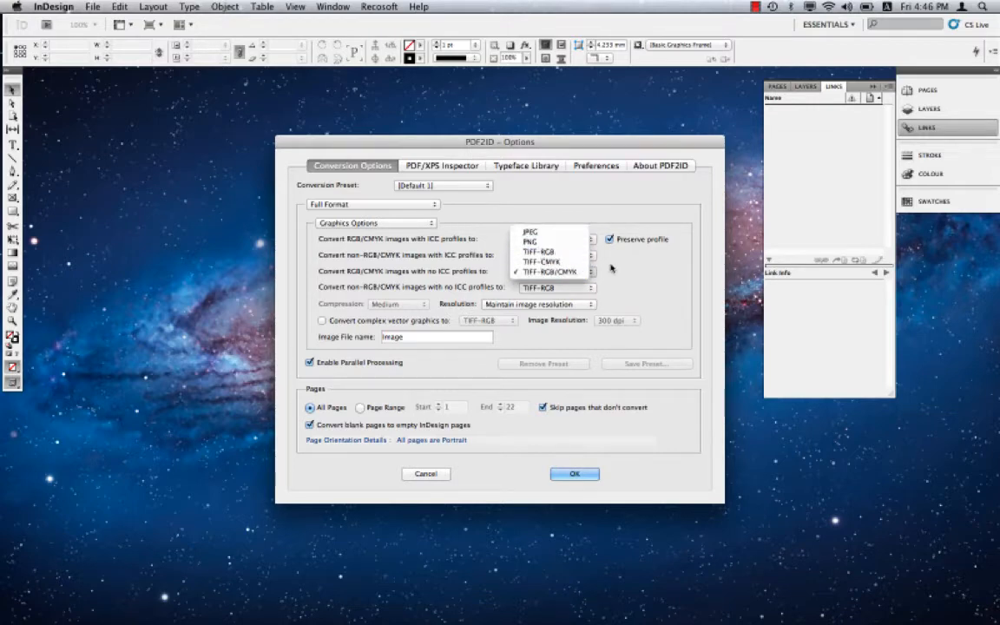
pyautogui.click(614, 269)
pyautogui.click(587, 289)
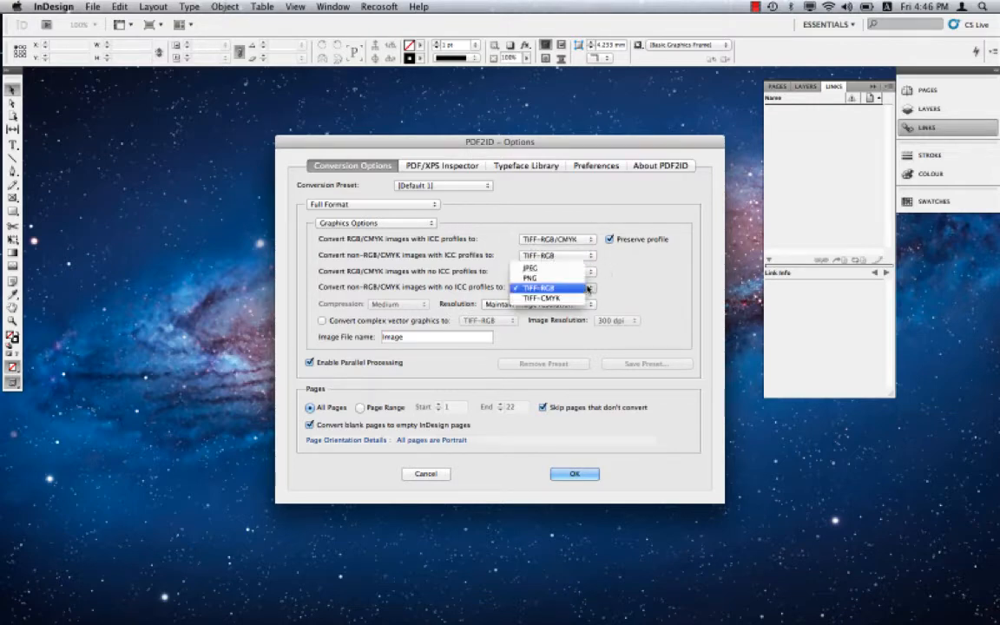
pyautogui.click(619, 277)
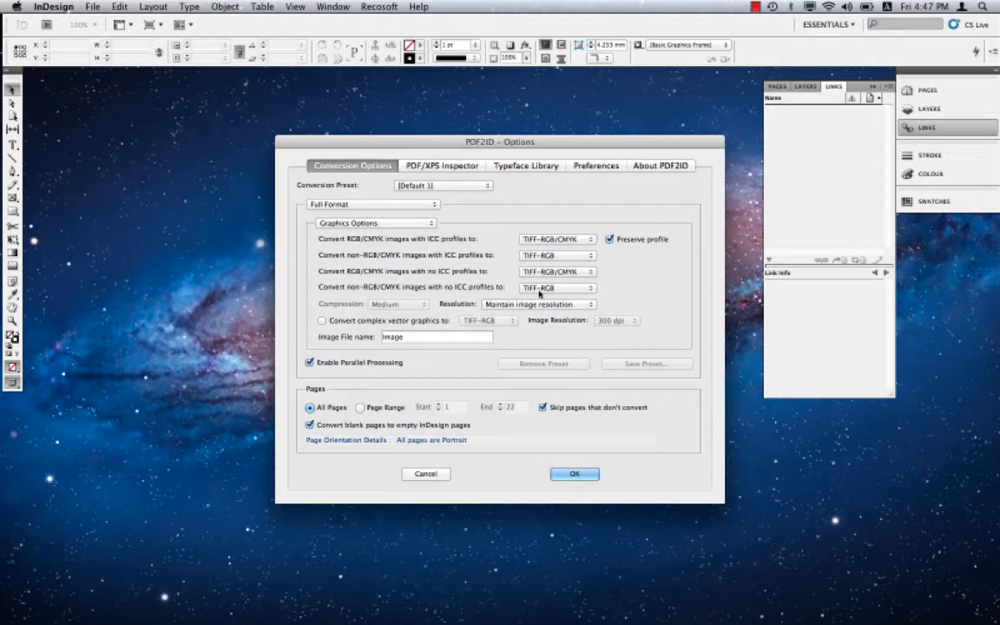
# Set non-RGB/CMYK images with no ICC profiles to convert to JPEG, and review the compression and resolution choices
pyautogui.click(540, 287)
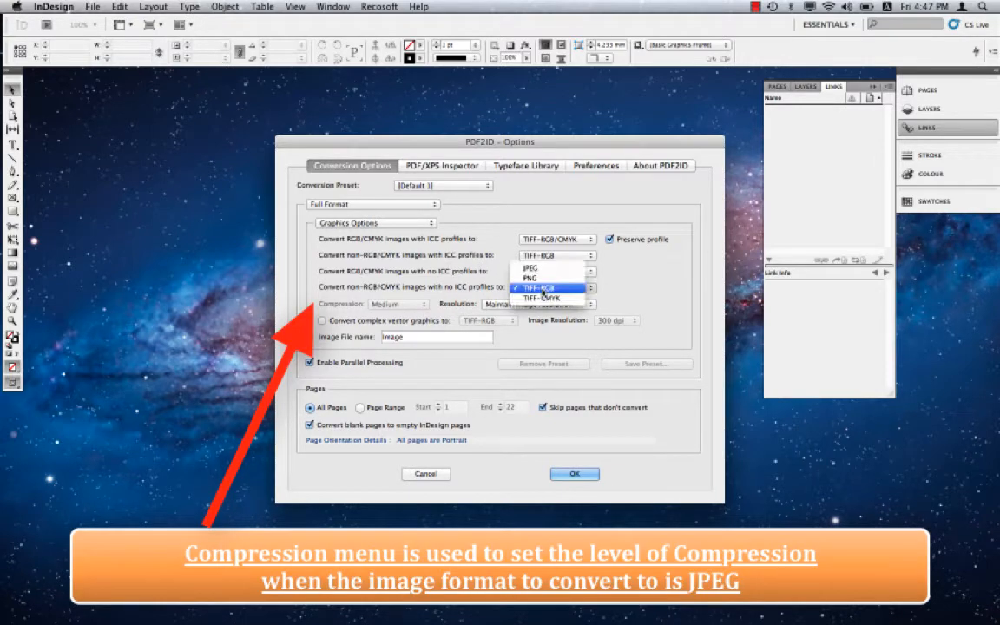
pyautogui.click(539, 271)
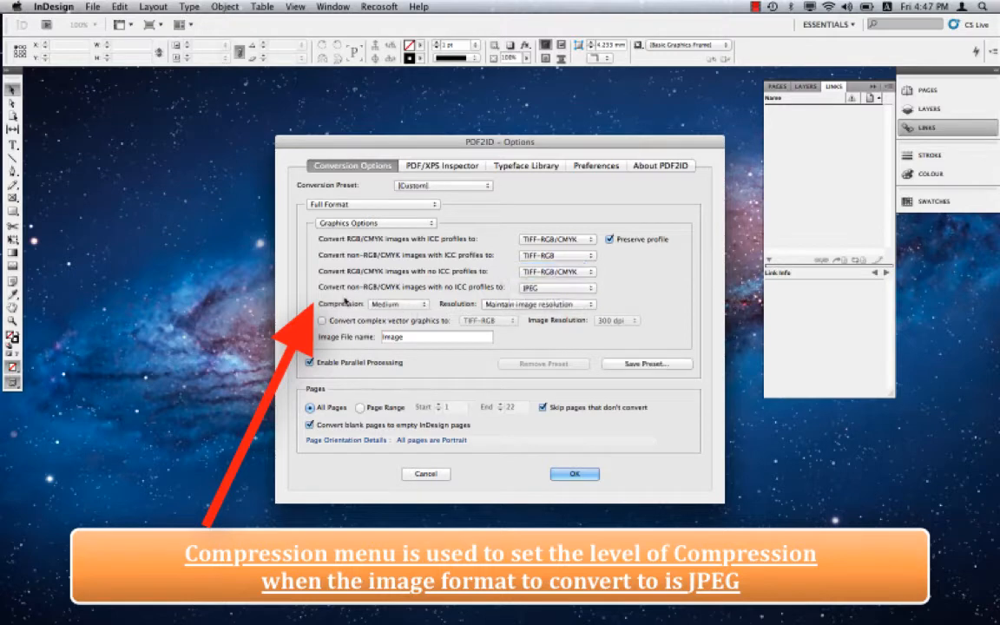
pyautogui.click(410, 306)
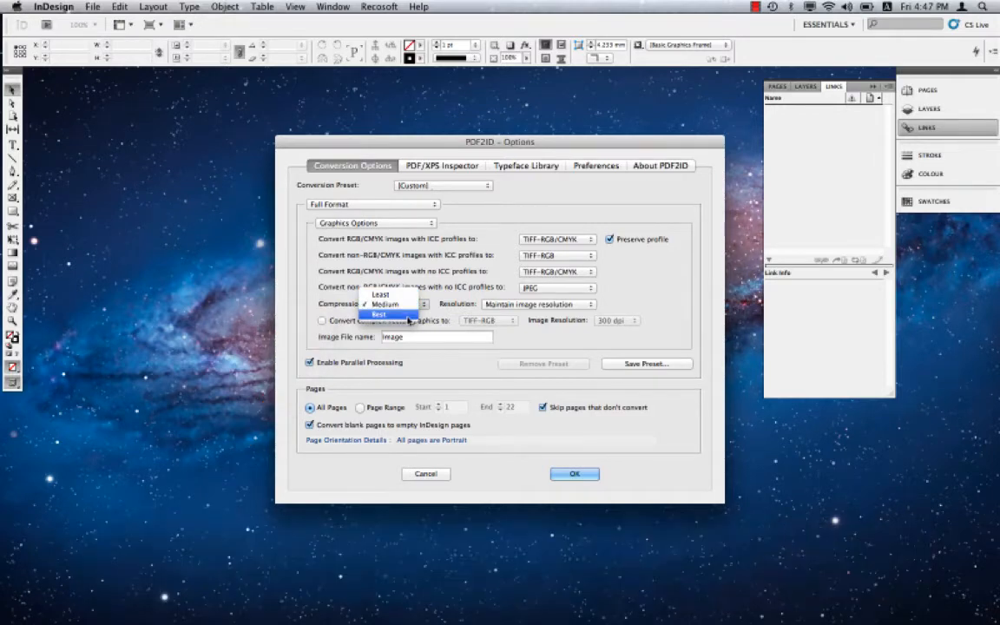
pyautogui.click(449, 310)
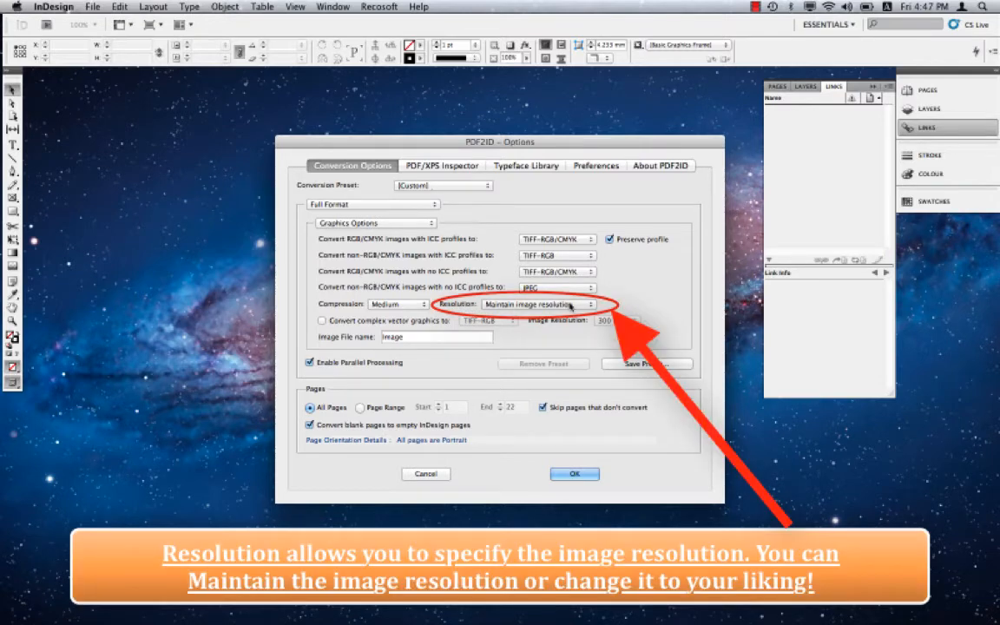
pyautogui.click(571, 306)
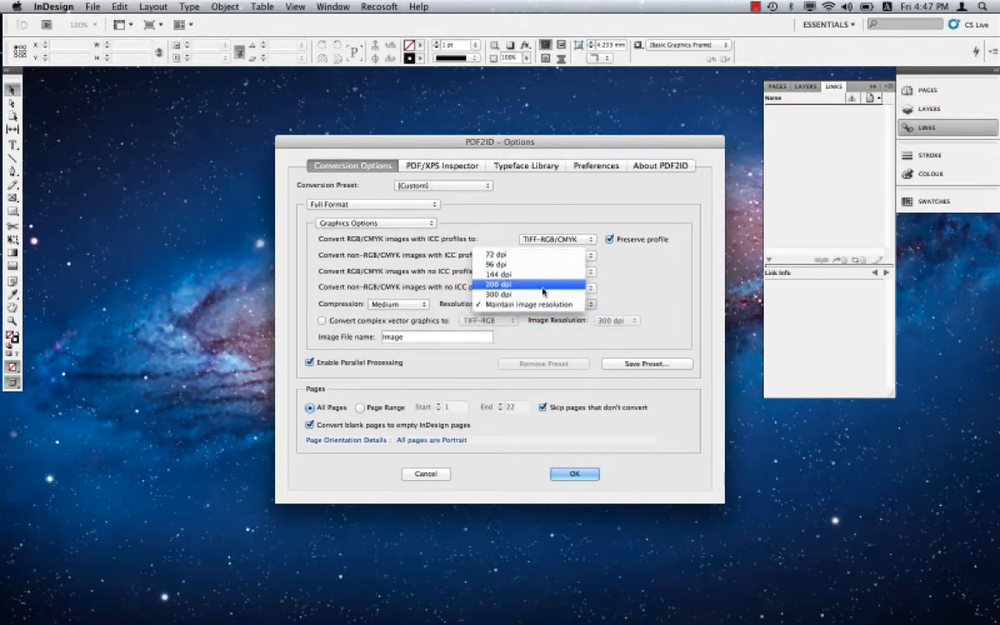
pyautogui.click(647, 288)
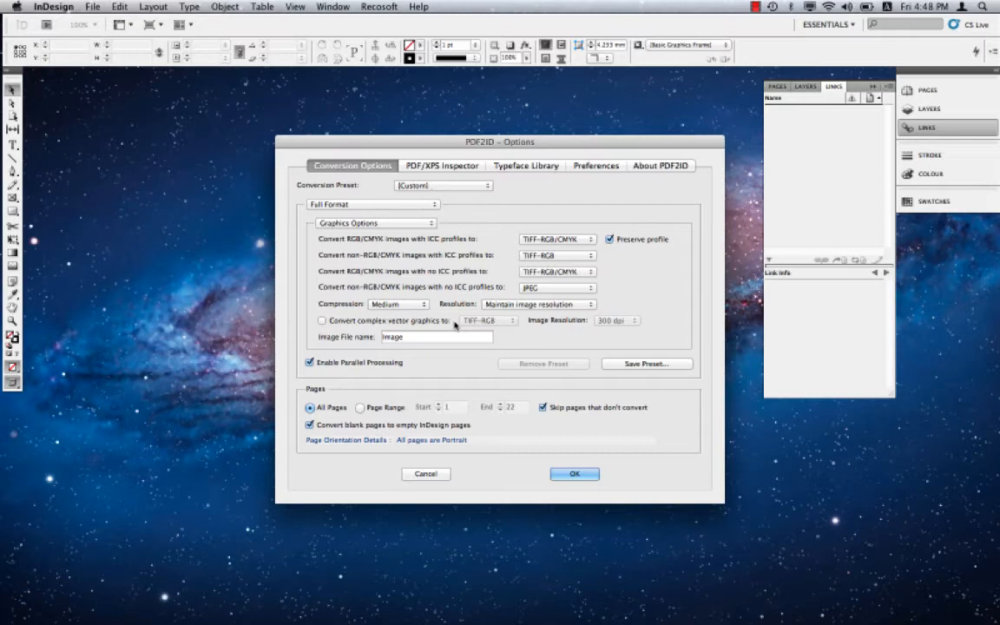
# Enable conversion of complex vector graphics to images, and review its image format and resolution choices
pyautogui.click(323, 322)
pyautogui.click(487, 321)
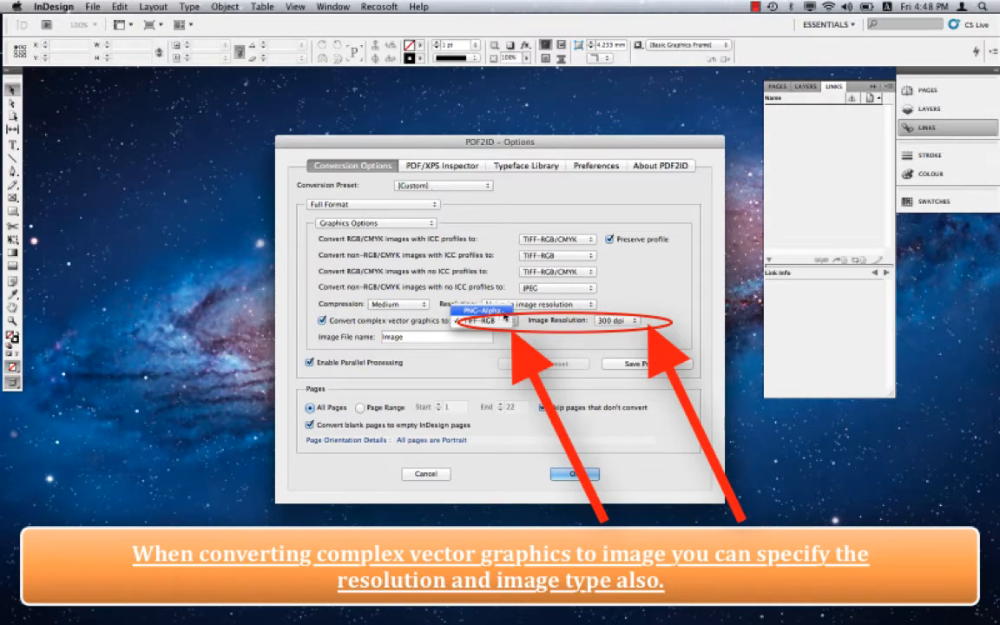
pyautogui.click(610, 321)
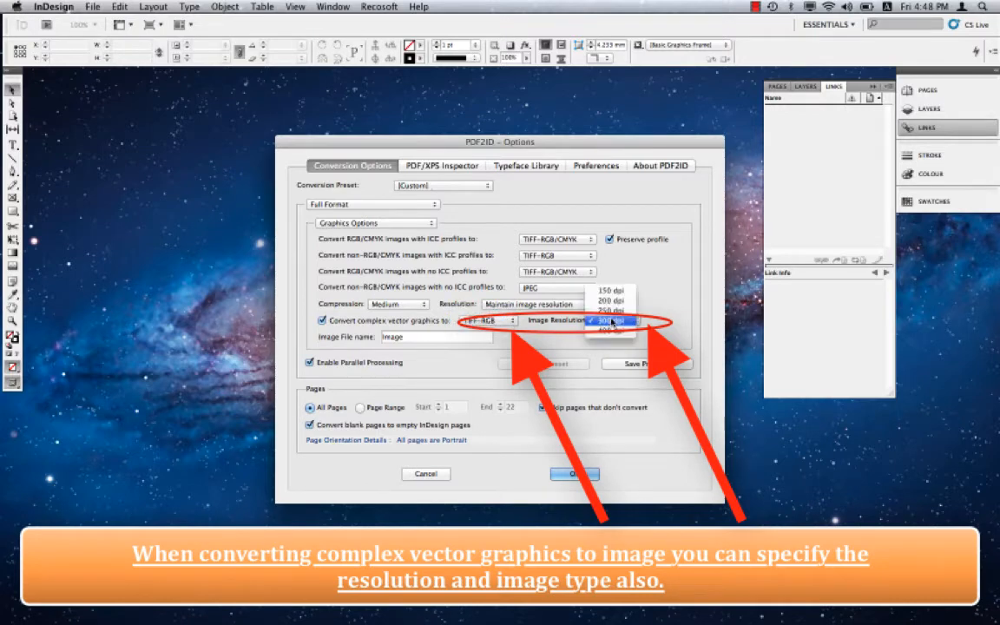
pyautogui.press('Escape')
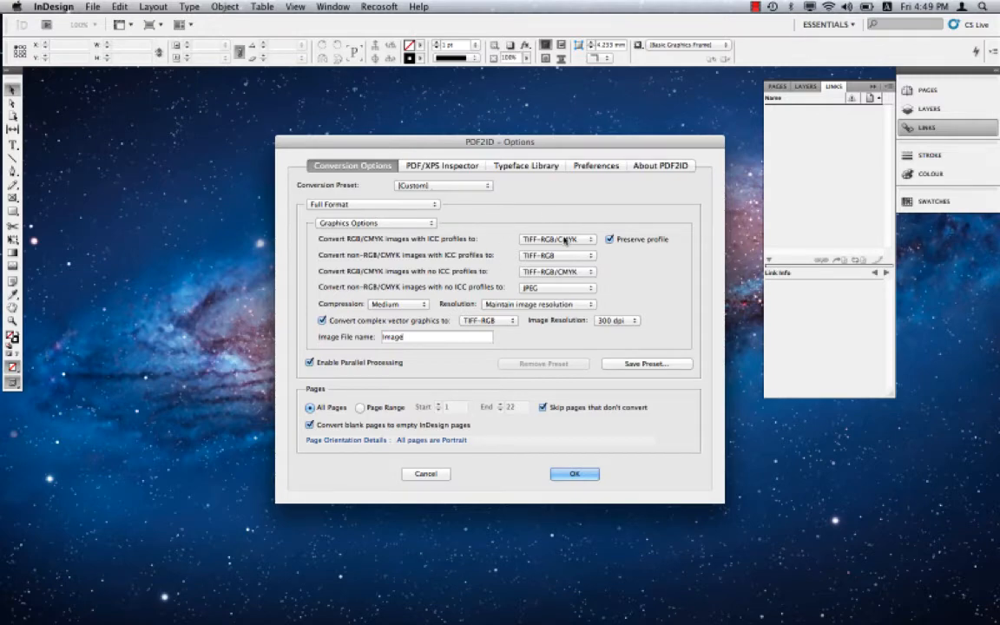
# Choose JPEG as the output format for all four image categories, with and without ICC profiles
pyautogui.click(566, 239)
pyautogui.click(547, 197)
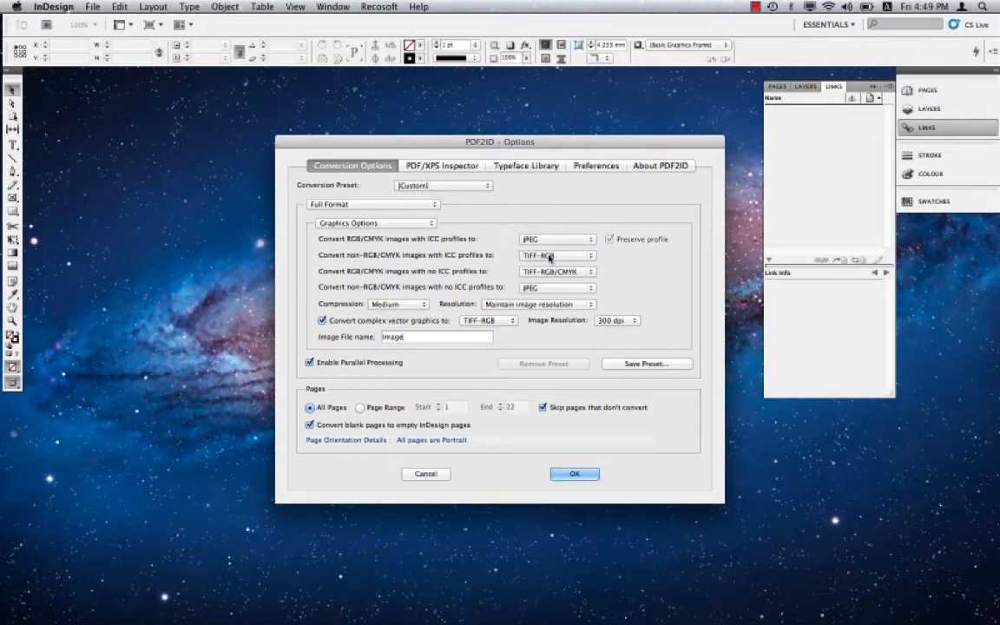
pyautogui.click(550, 255)
pyautogui.click(547, 235)
pyautogui.click(547, 272)
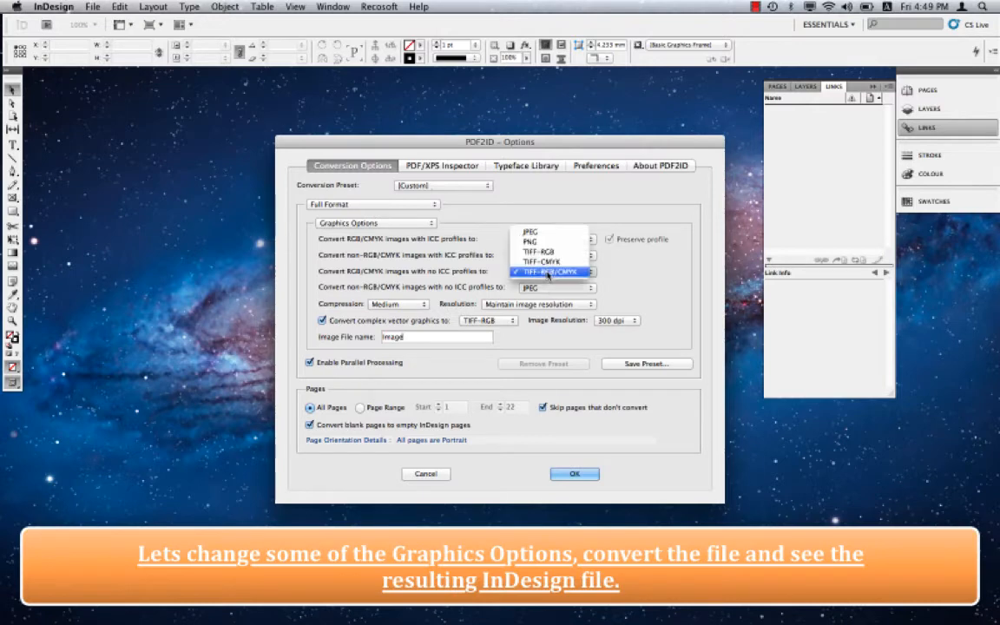
pyautogui.click(545, 232)
pyautogui.click(544, 288)
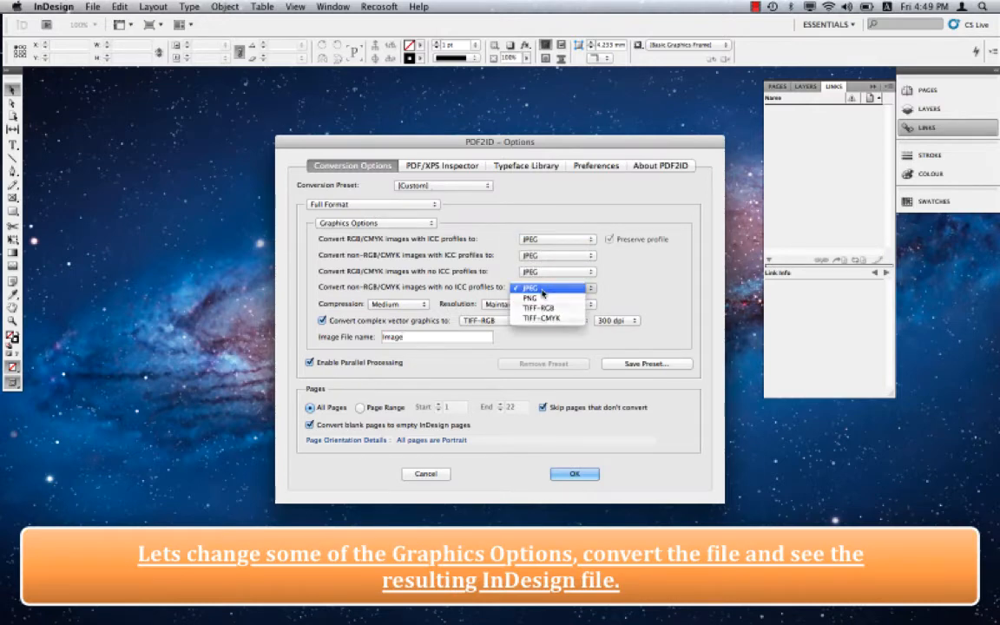
pyautogui.click(544, 288)
# Keep complex vector graphics conversion enabled with TIFF-RGB as its output format
pyautogui.click(323, 321)
pyautogui.click(352, 323)
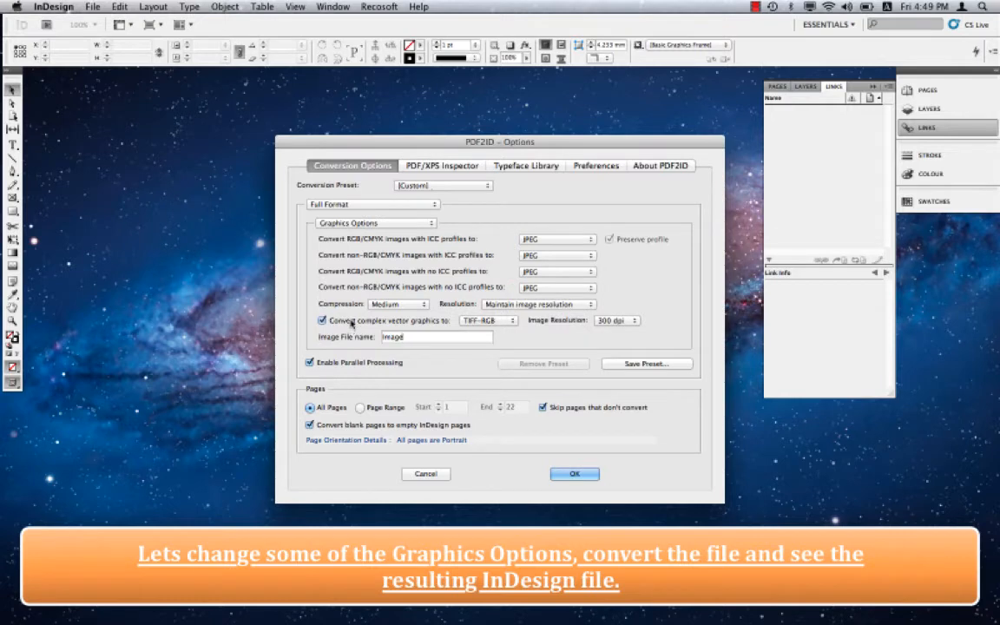
pyautogui.click(493, 321)
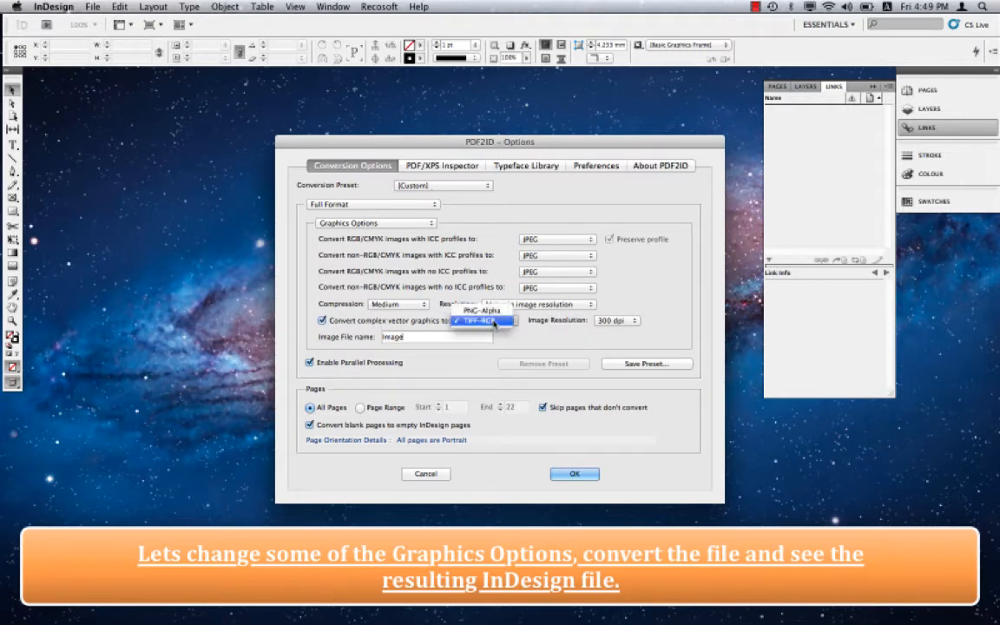
pyautogui.click(492, 321)
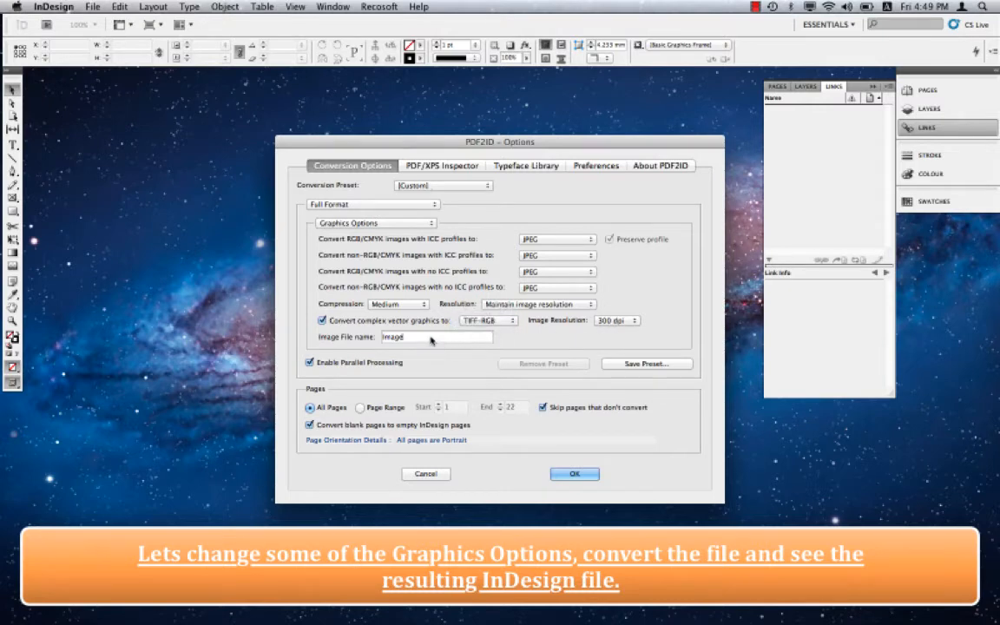
# Set the image file name to VectorGraphicsSample and run the PDF conversion with these options
pyautogui.doubleClick(416, 337)
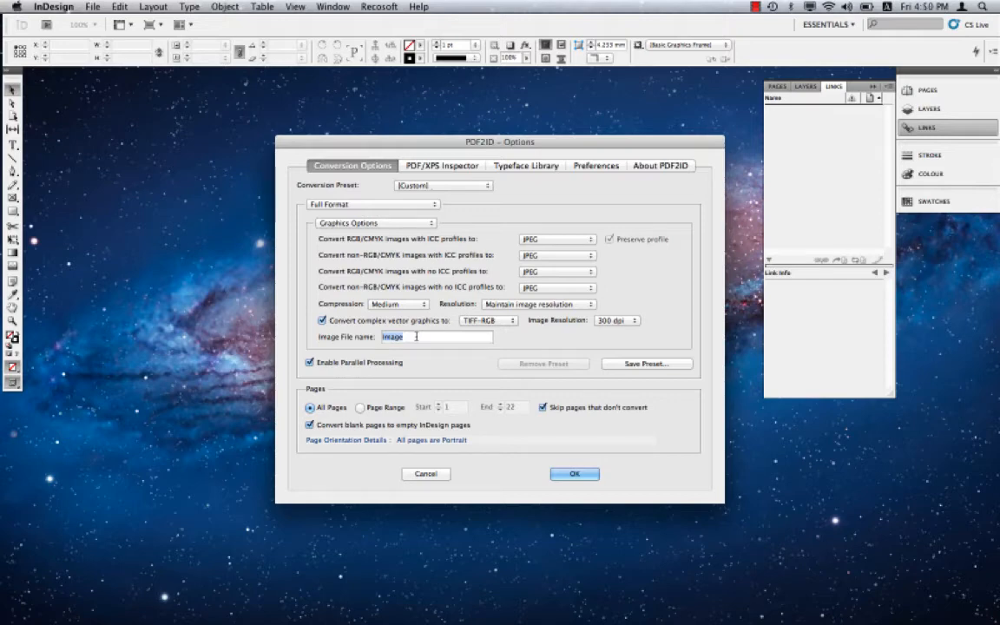
pyautogui.write('VectorGrad')
pyautogui.write('hicsSample')
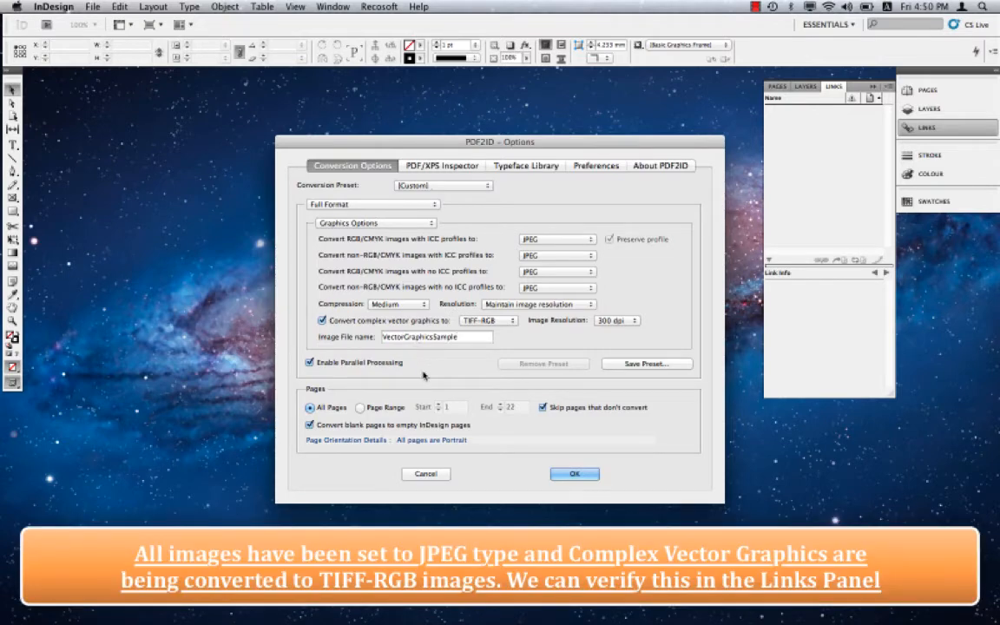
pyautogui.click(573, 474)
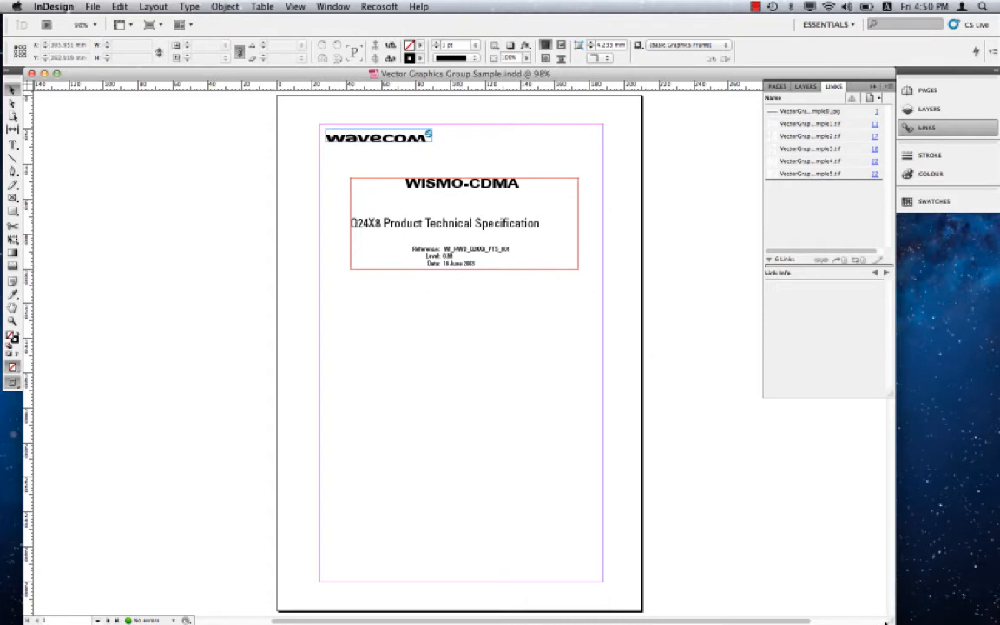
# Narrow the document window and examine the converted pages up to the Figure 2-1 Q24x8 Block Diagram
pyautogui.moveTo(886, 623); pyautogui.dragTo(727, 623)
pyautogui.click(730, 556)
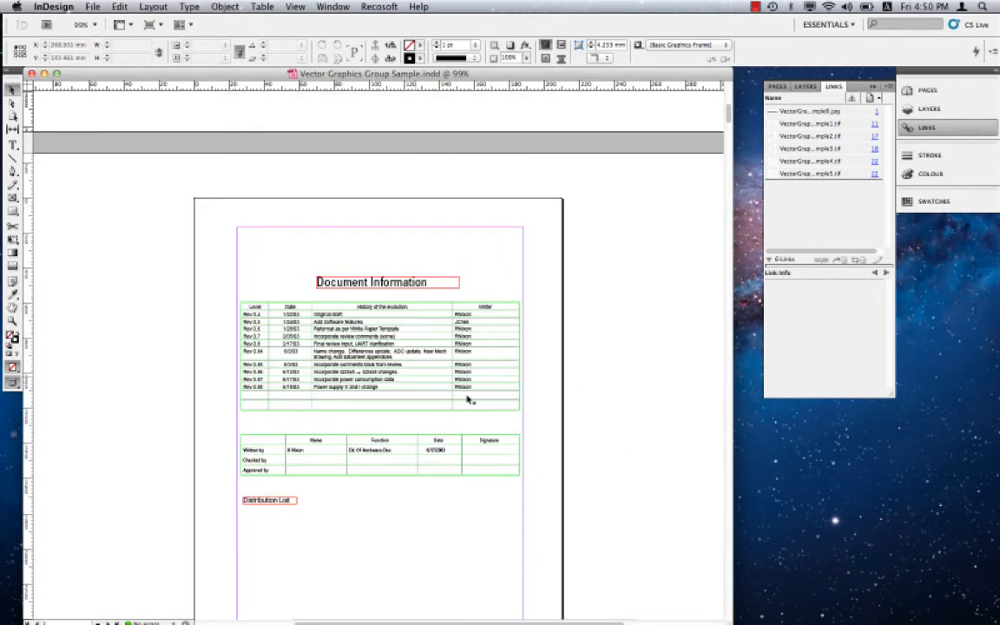
pyautogui.click(729, 487)
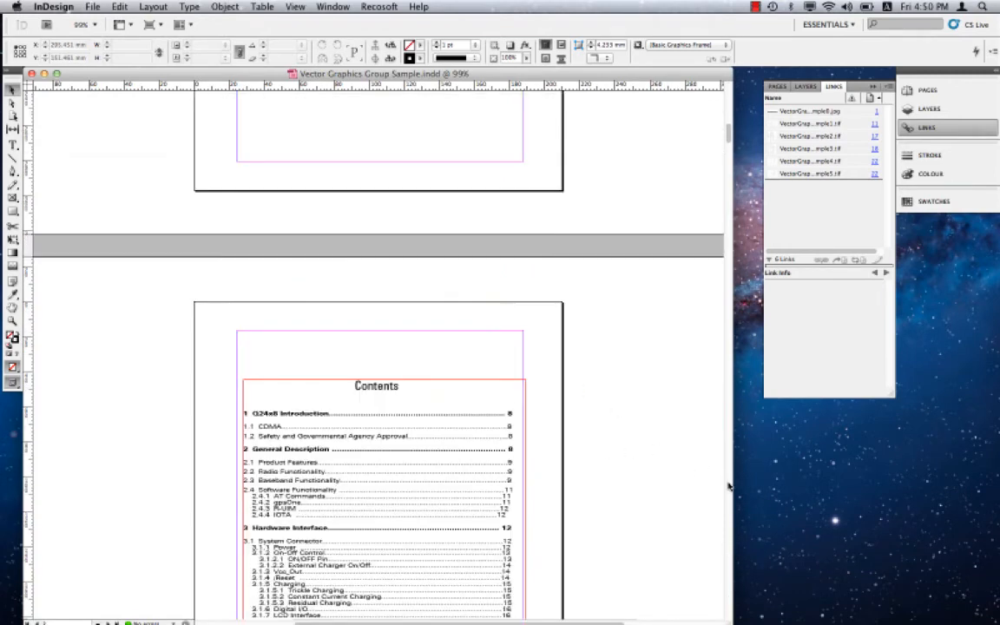
pyautogui.click(730, 487)
pyautogui.click(730, 487)
pyautogui.click(730, 488)
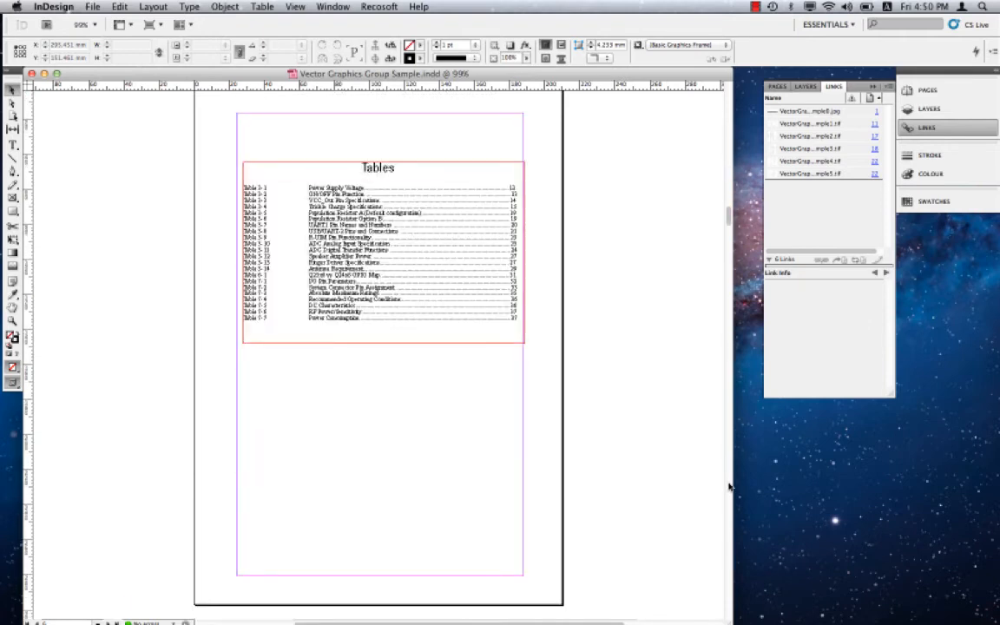
pyautogui.click(729, 488)
pyautogui.click(729, 488)
pyautogui.click(729, 487)
pyautogui.click(730, 487)
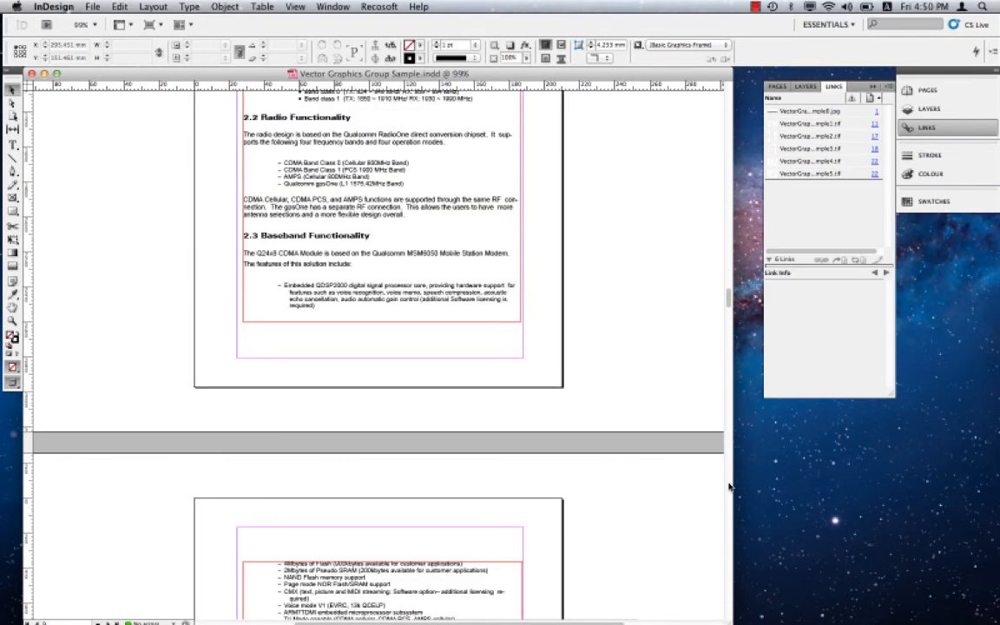
pyautogui.click(729, 487)
pyautogui.click(729, 488)
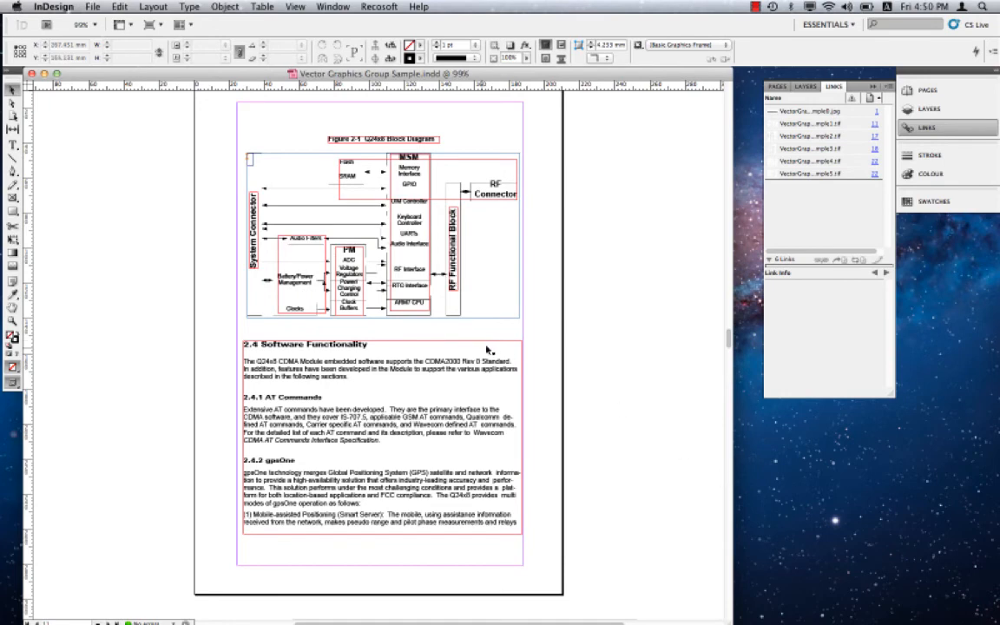
pyautogui.scroll(5, 437, 309)
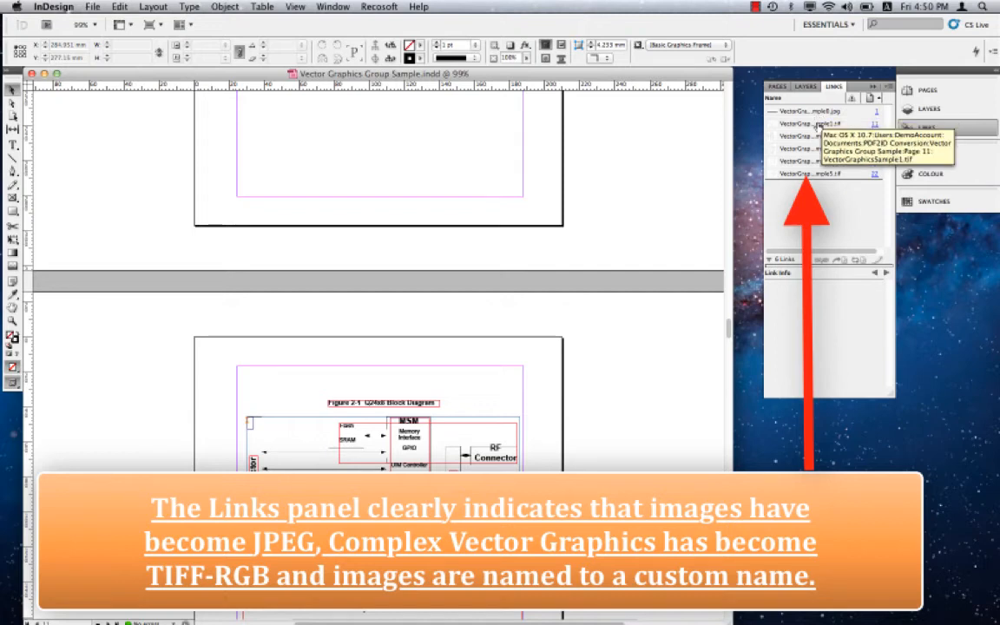
# Inspect the link information of VectorGraphicsSample0.jpg and VectorGraphicsSample1.tif, enlarging the details area to show more entries
pyautogui.click(812, 111)
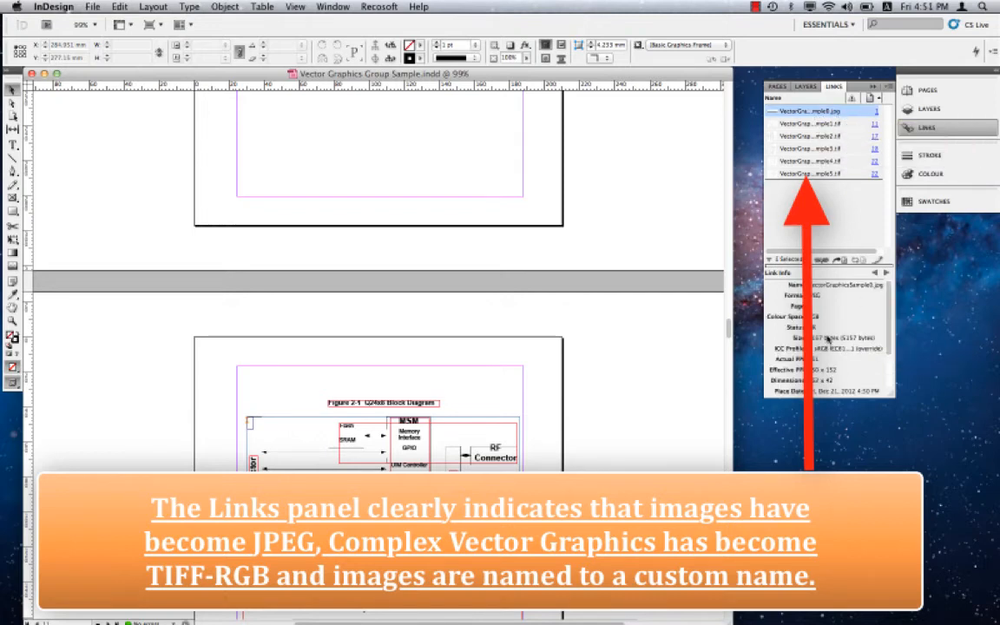
pyautogui.moveTo(895, 396); pyautogui.dragTo(902, 434)
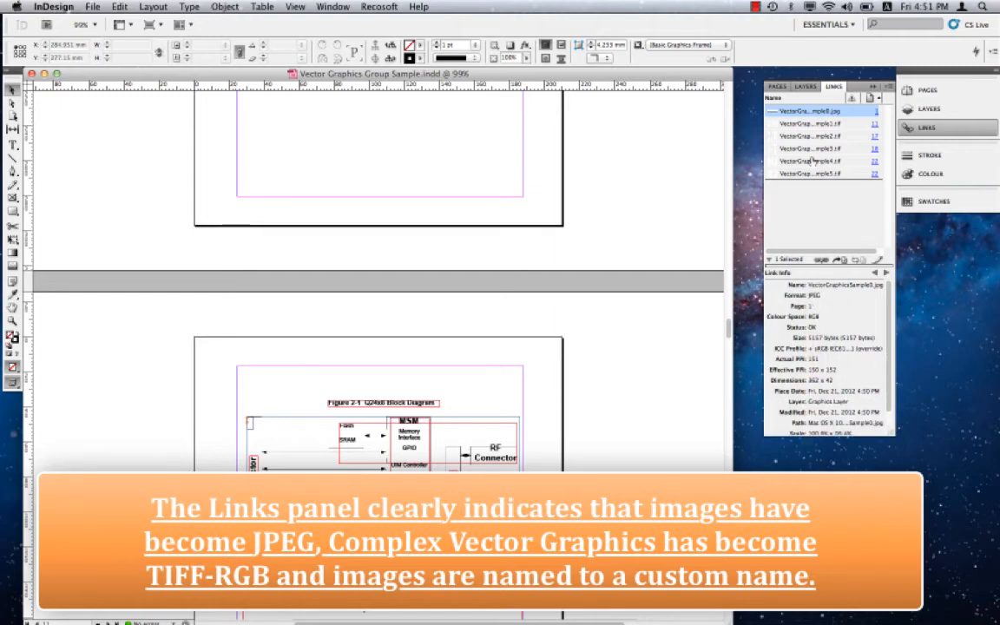
pyautogui.click(809, 124)
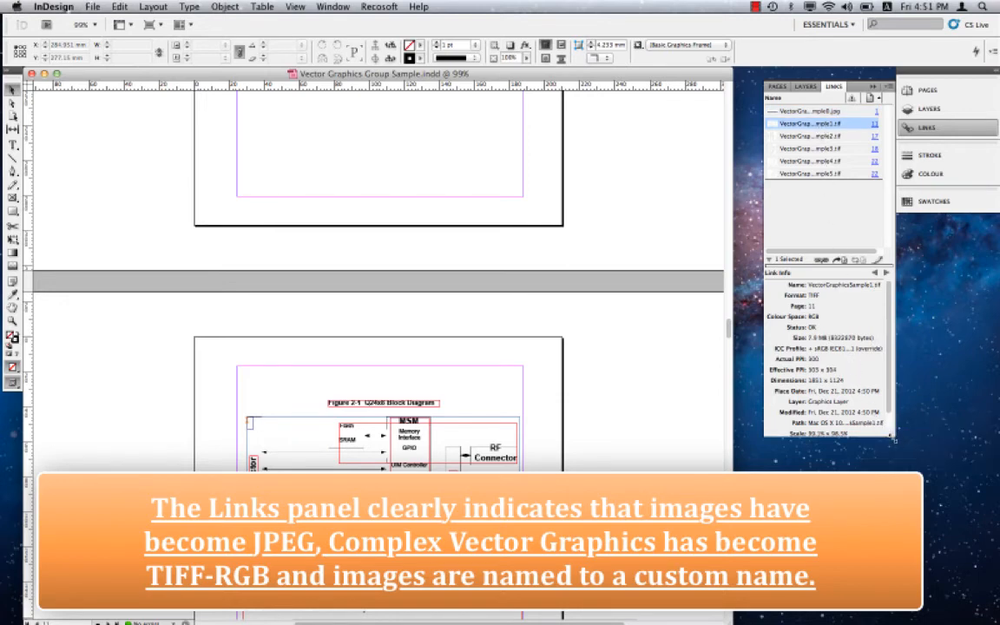
# Extend the link details area to show every entry and inspect the link information of VectorGraphicsSample1.tif through VectorGraphicsSample5.tif
pyautogui.moveTo(894, 439); pyautogui.dragTo(894, 472)
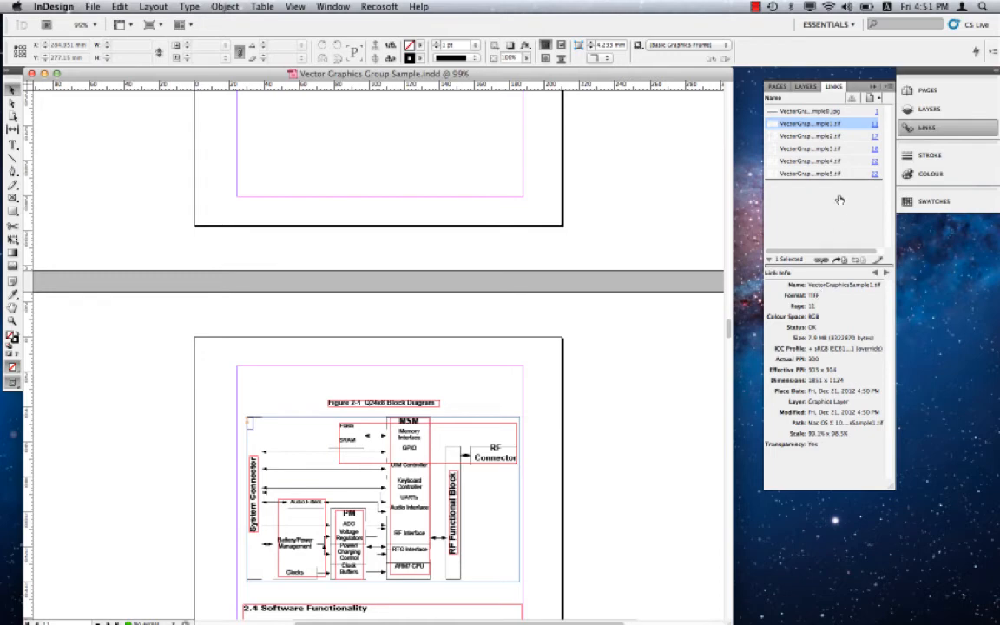
pyautogui.click(811, 136)
pyautogui.click(811, 149)
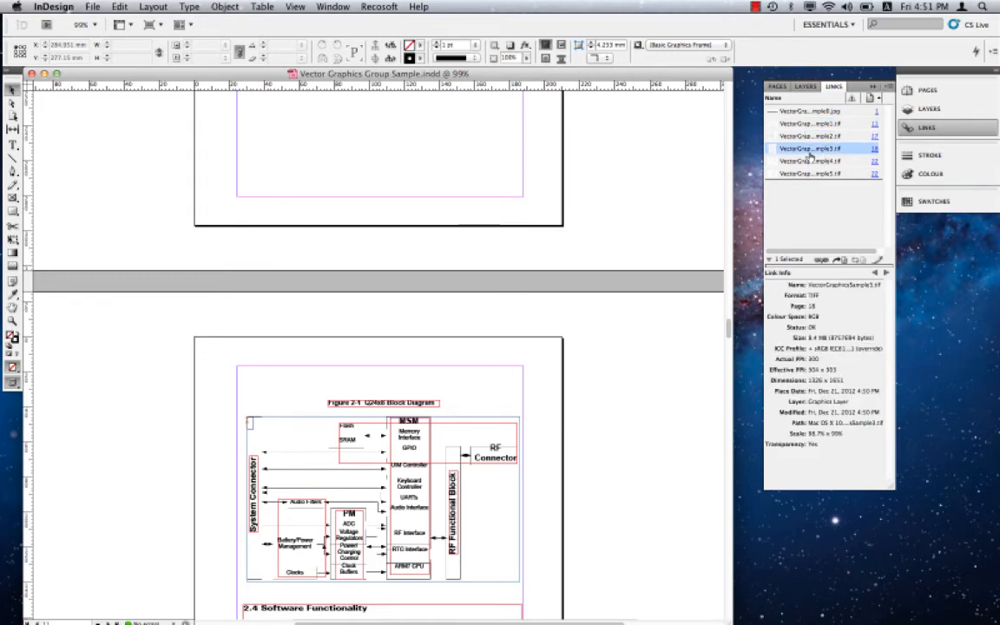
pyautogui.click(811, 173)
pyautogui.click(811, 161)
pyautogui.click(811, 148)
pyautogui.click(810, 137)
pyautogui.click(809, 126)
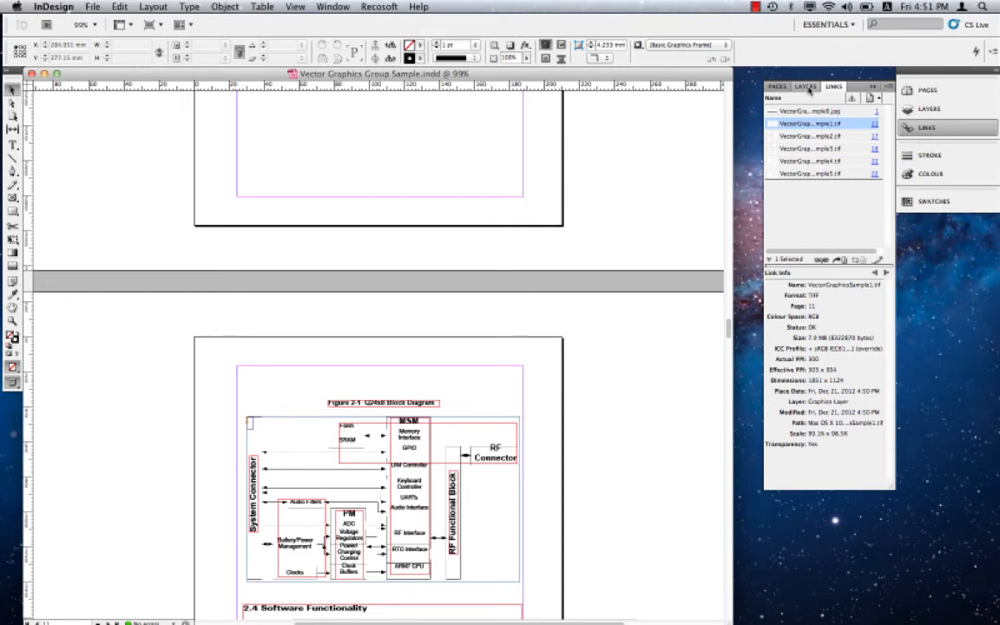
# Examine the document's layers for the converted vector graphics information layer, and go to the placed VectorGraphicsSample1.tif on page 11
pyautogui.click(807, 87)
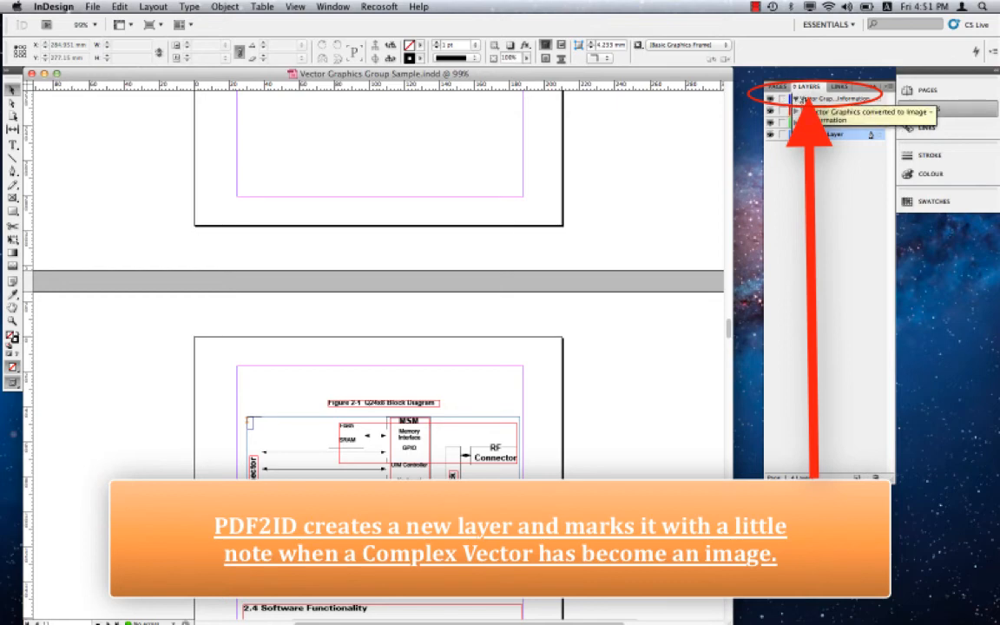
pyautogui.click(807, 100)
pyautogui.click(838, 87)
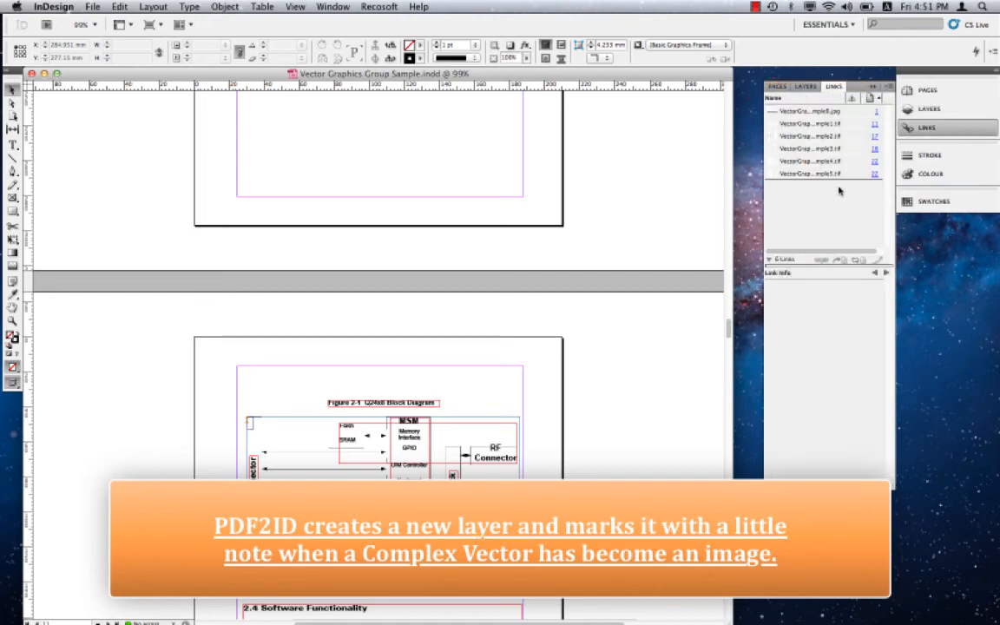
pyautogui.click(875, 125)
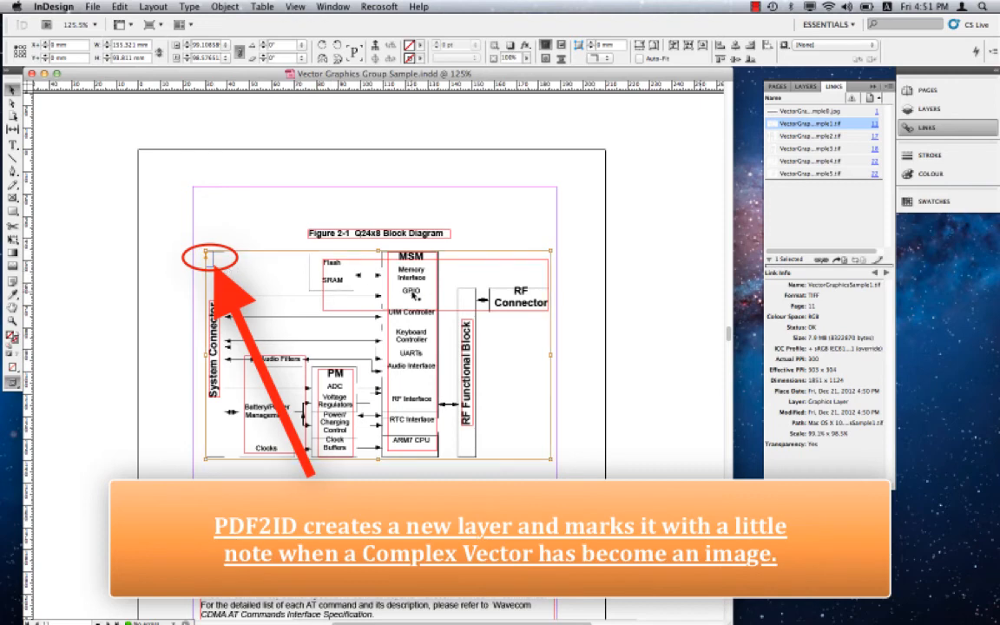
# Reveal the linked VectorGraphicsSample1.tif in Finder and open it in Preview, shrinking the image window to about half its width
pyautogui.rightClick(872, 126)
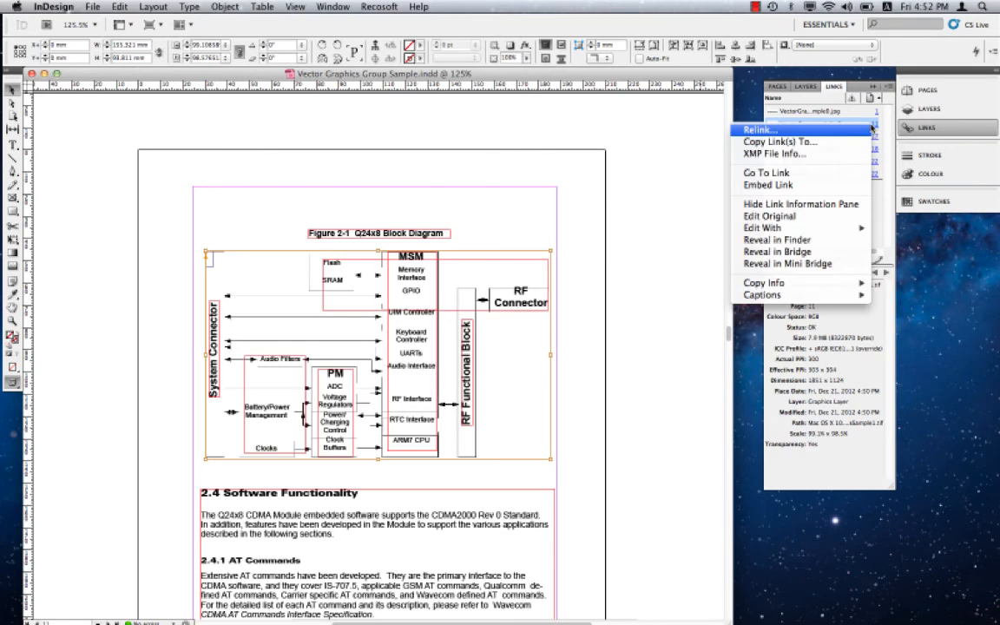
pyautogui.click(799, 240)
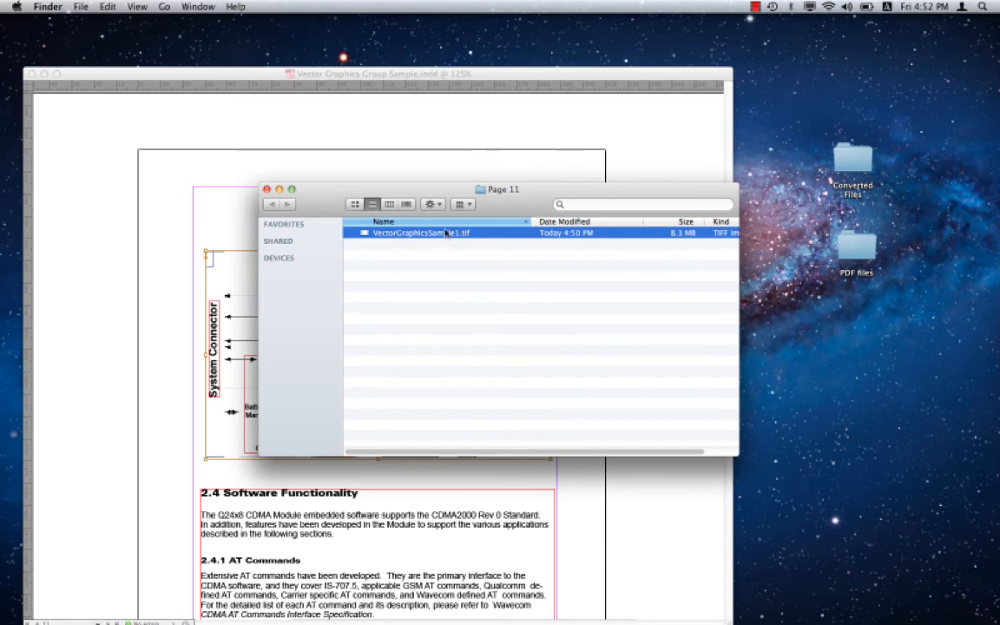
pyautogui.doubleClick(446, 233)
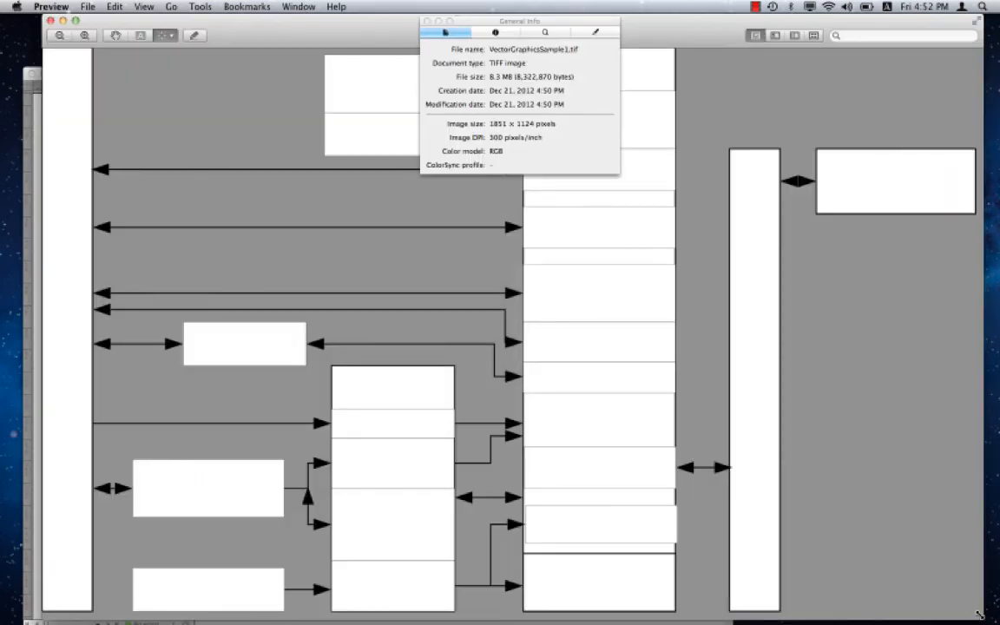
pyautogui.moveTo(983, 618); pyautogui.dragTo(540, 395)
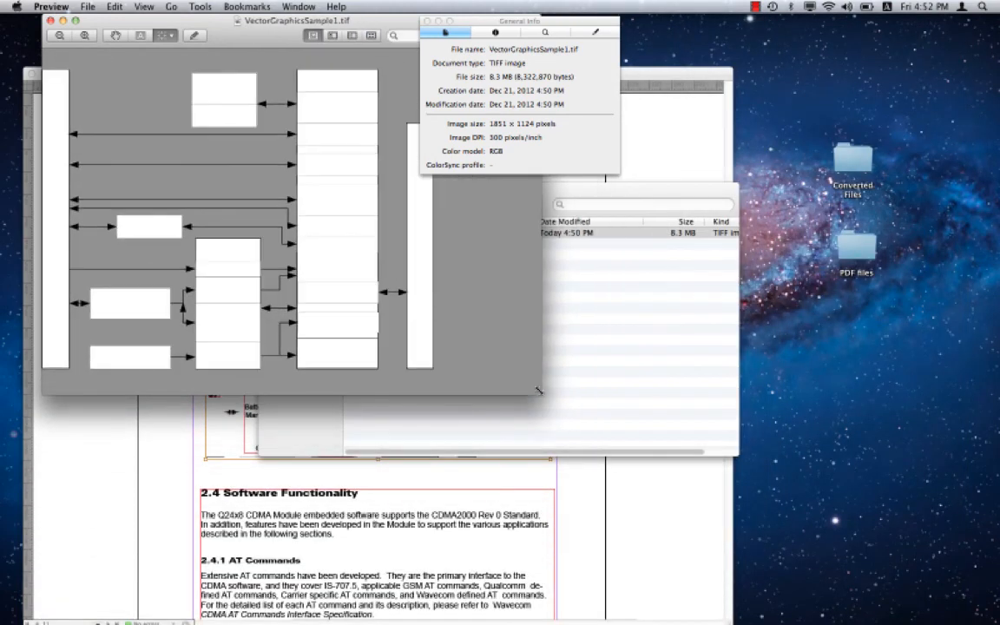